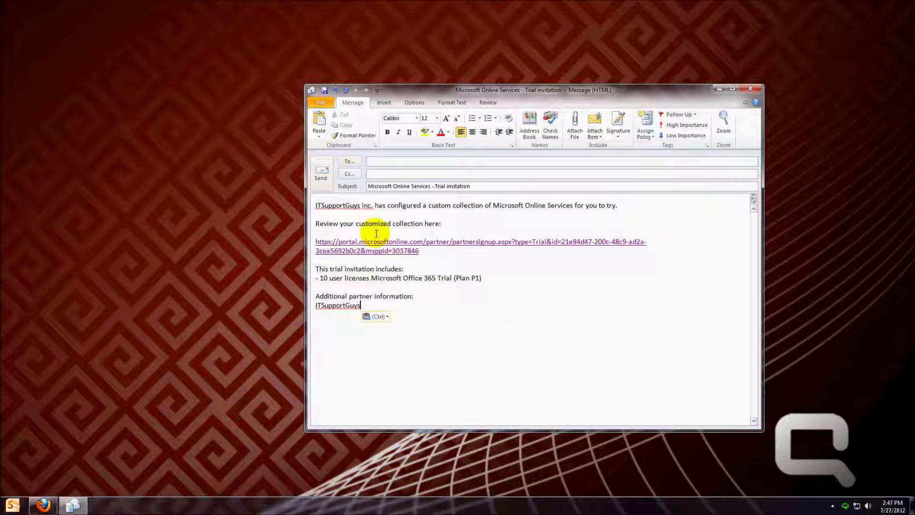
Open the Office 365 trial invitation link from the Outlook email in Firefox
{"action": "left_click_drag", "start_coordinate": [319, 222], "coordinate": [447, 220]}
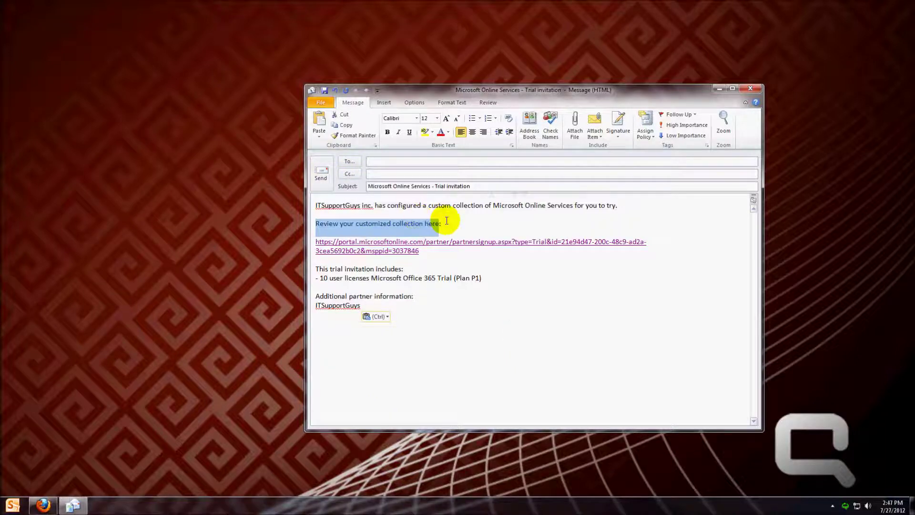
{"action": "left_click", "coordinate": [445, 221]}
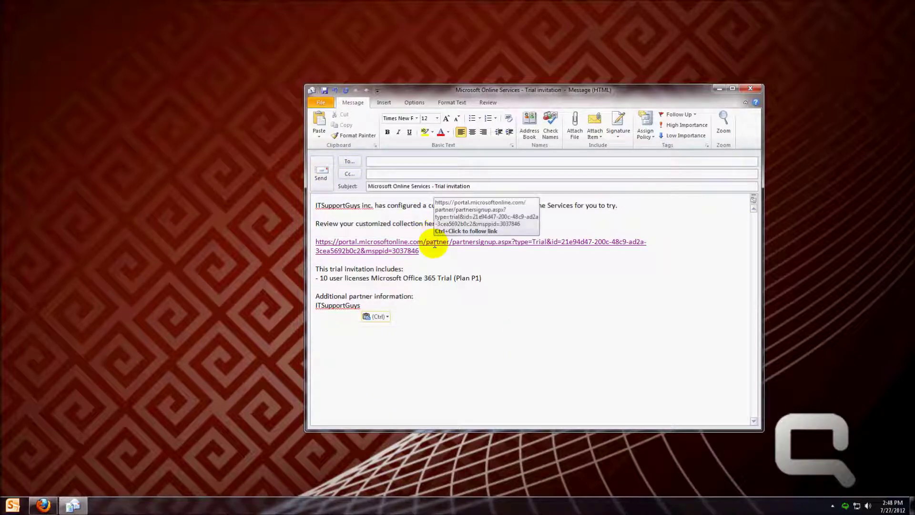
{"action": "left_click", "coordinate": [432, 246], "text": "ctrl"}
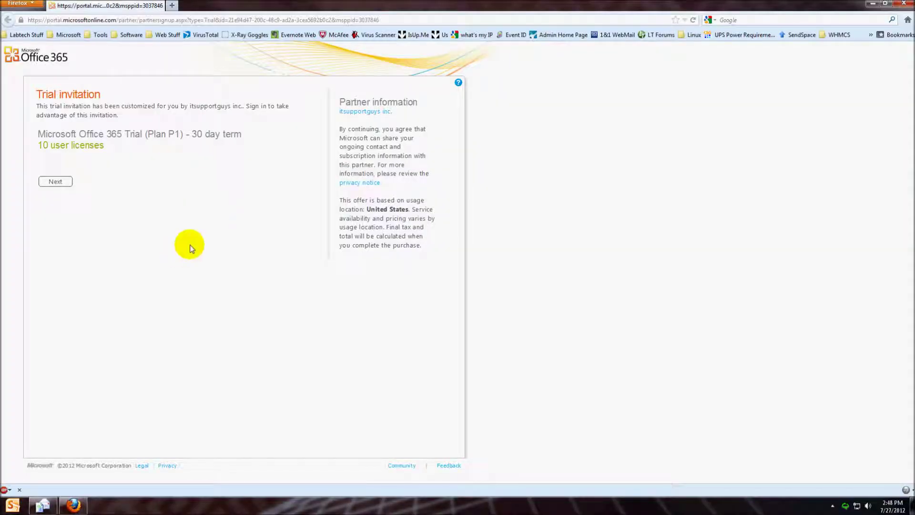
Review the Plan P1 trial offer with 10 user licenses and proceed to the 30-day trial signup
{"action": "left_click_drag", "start_coordinate": [46, 134], "coordinate": [231, 134]}
{"action": "left_click", "coordinate": [116, 146]}
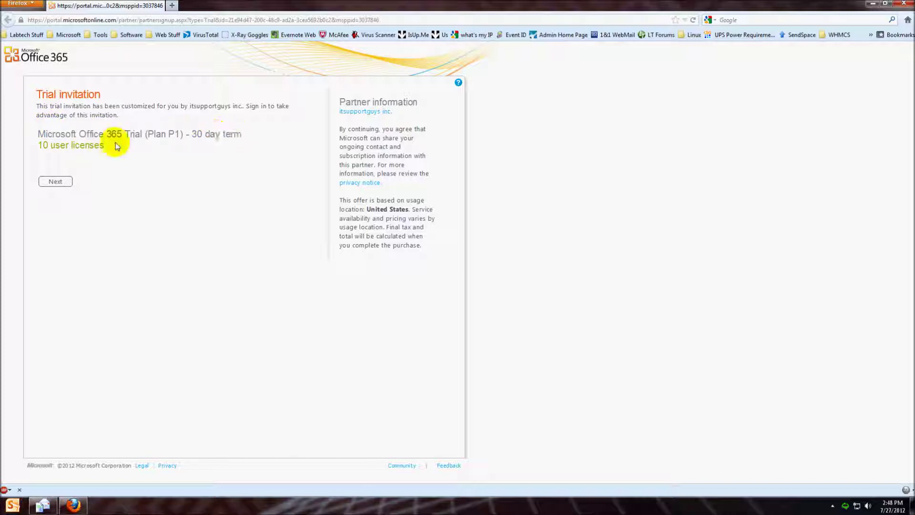
{"action": "left_click_drag", "start_coordinate": [117, 146], "coordinate": [36, 144]}
{"action": "left_click", "coordinate": [75, 168]}
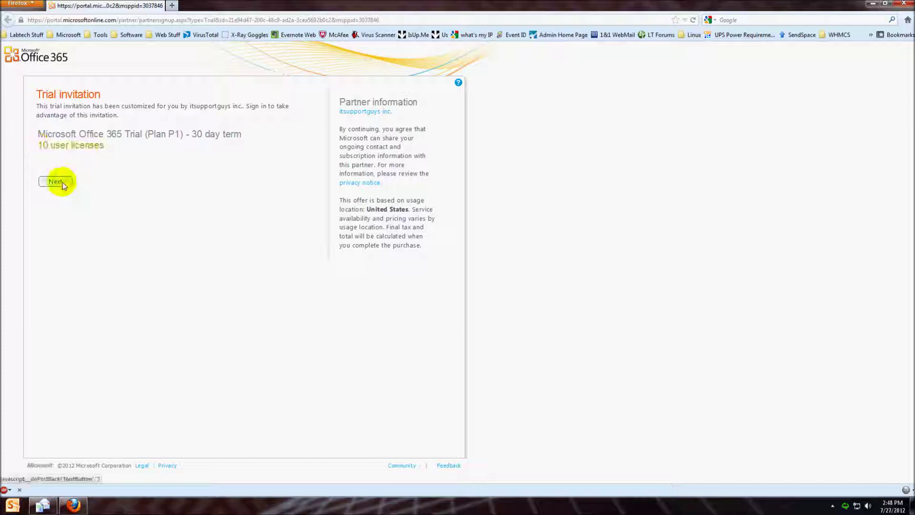
{"action": "left_click", "coordinate": [57, 182]}
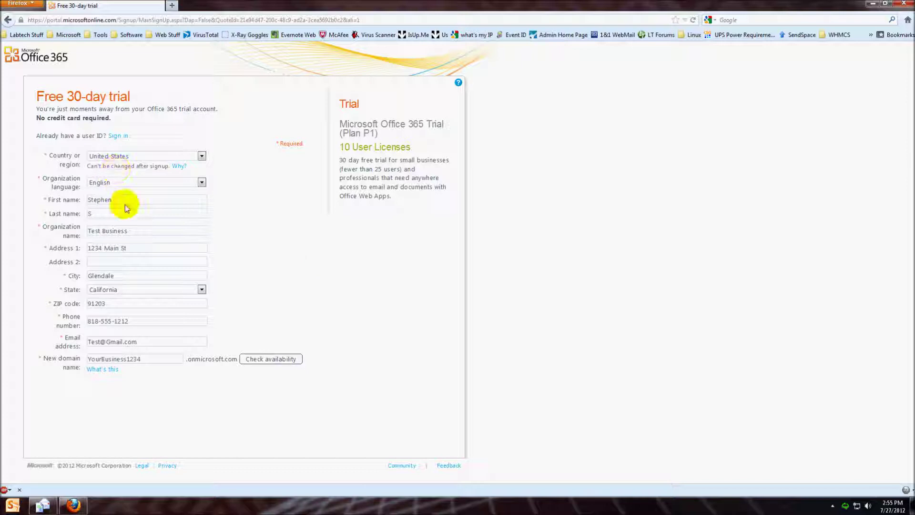
Confirm the YourBusiness1234.onmicrosoft.com domain is available
{"action": "left_click_drag", "start_coordinate": [142, 342], "coordinate": [78, 343]}
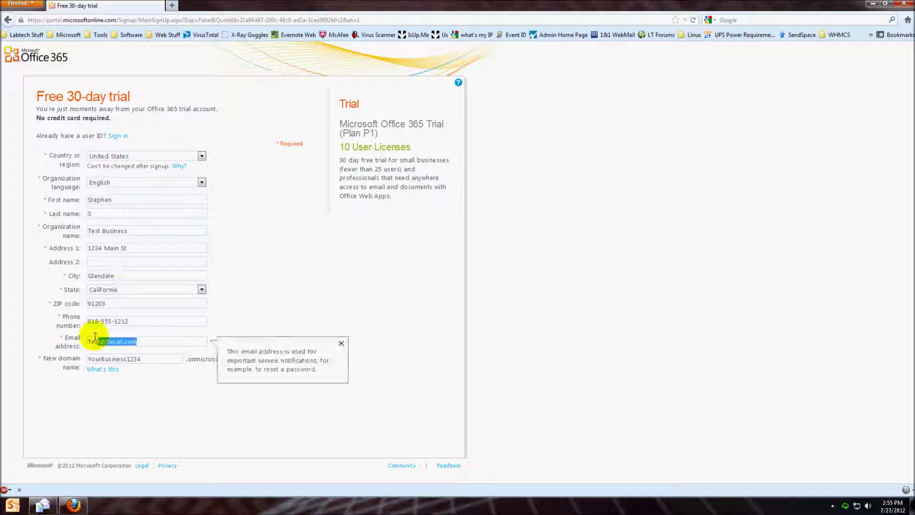
{"action": "left_click_drag", "start_coordinate": [128, 321], "coordinate": [77, 322]}
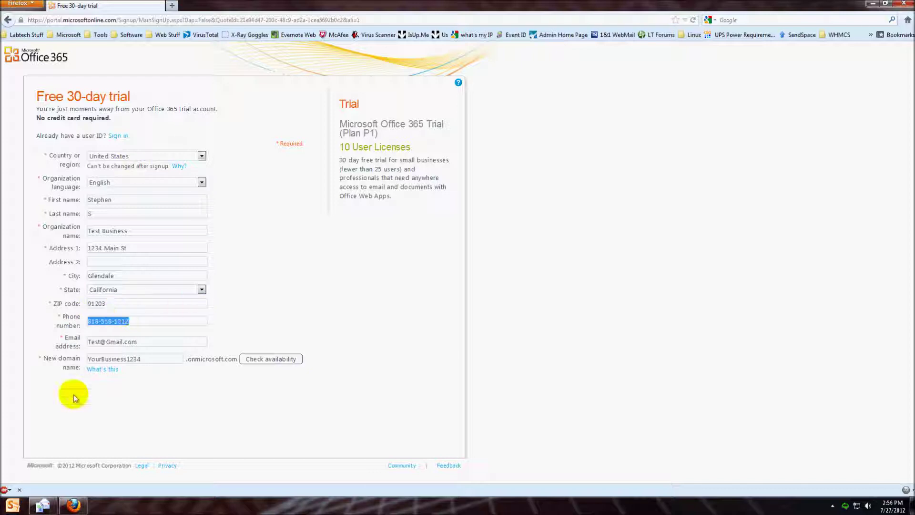
{"action": "left_click_drag", "start_coordinate": [149, 359], "coordinate": [97, 362]}
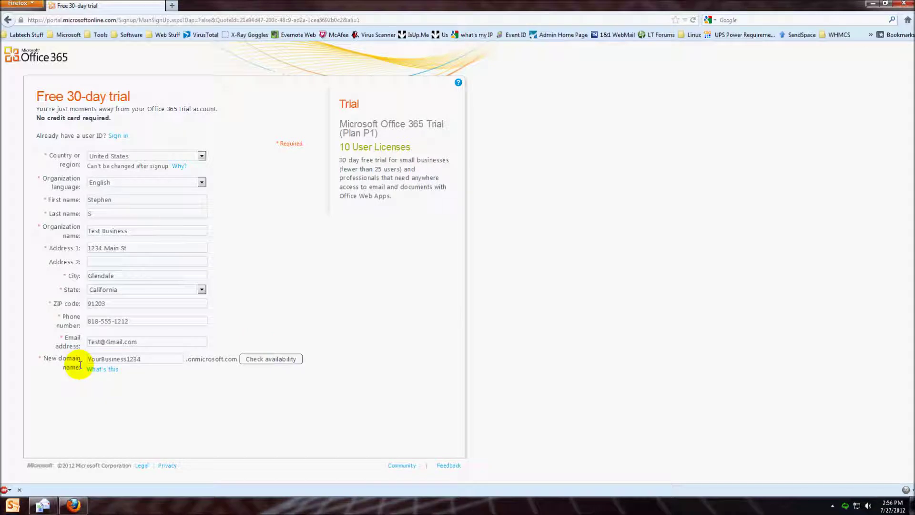
{"action": "left_click_drag", "start_coordinate": [88, 359], "coordinate": [149, 355]}
{"action": "left_click", "coordinate": [149, 355]}
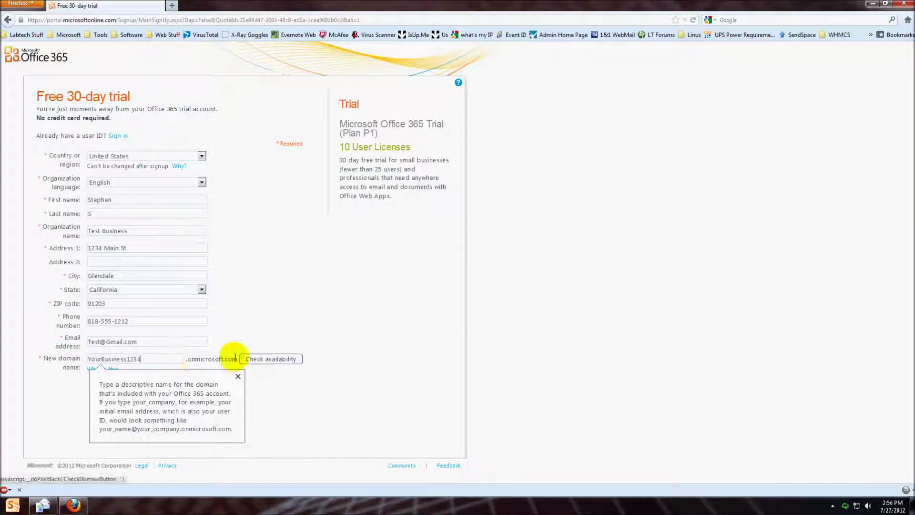
{"action": "left_click", "coordinate": [260, 360]}
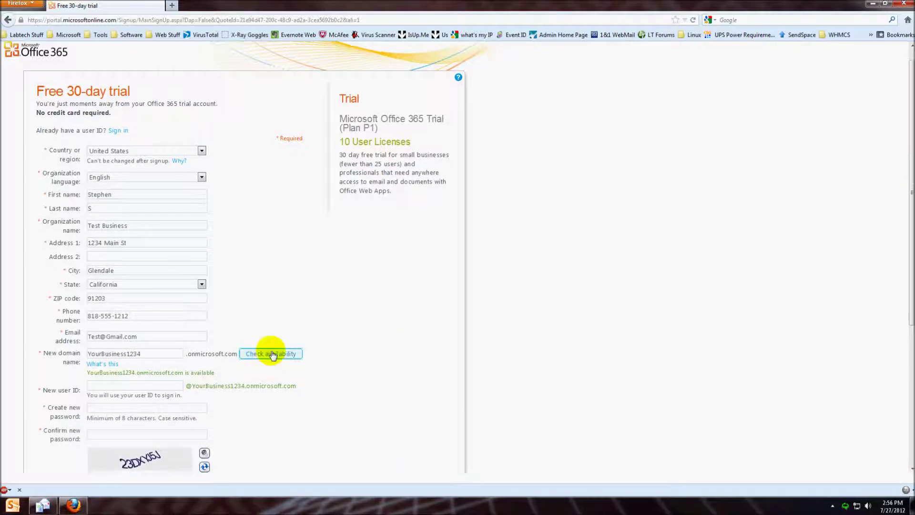
Enter the new user ID and password details, then accept the terms and submit the signup
{"action": "scroll", "coordinate": [142, 295], "scroll_direction": "down", "scroll_amount": 3}
{"action": "left_click", "coordinate": [147, 282]}
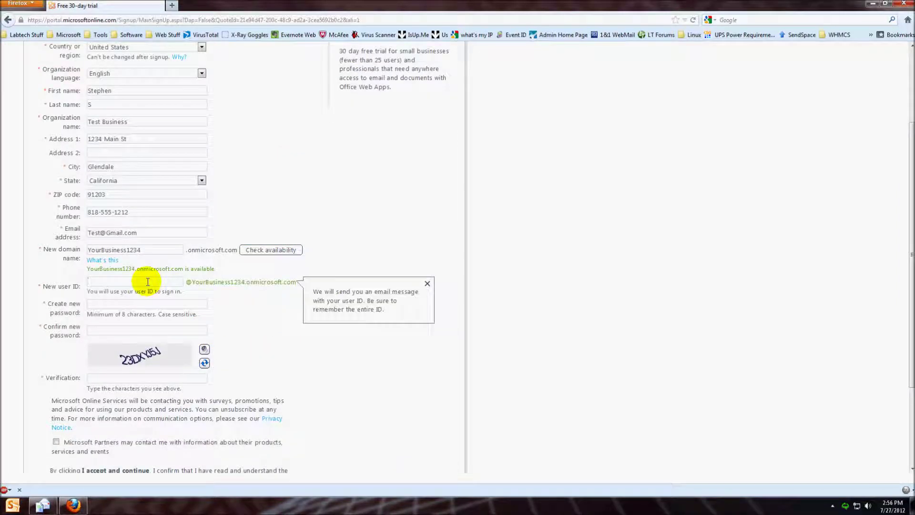
{"action": "type", "text": "Stephen"}
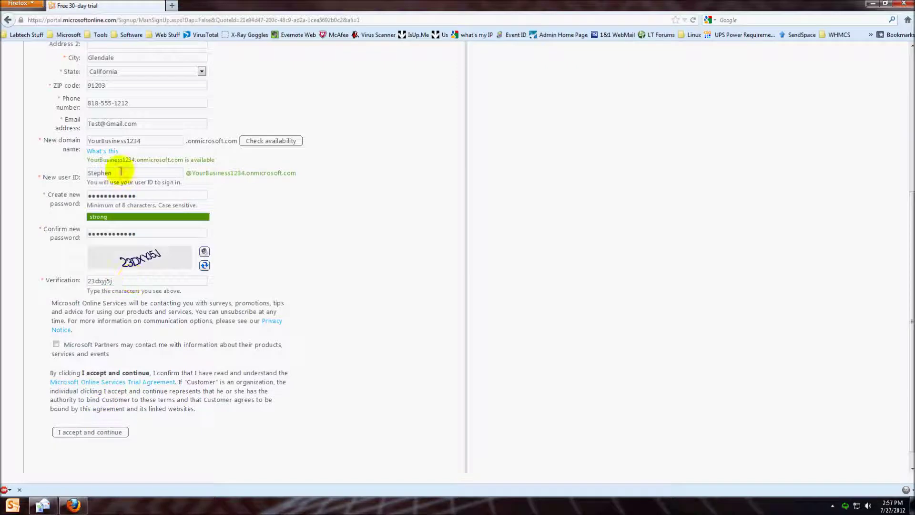
{"action": "left_click", "coordinate": [96, 433]}
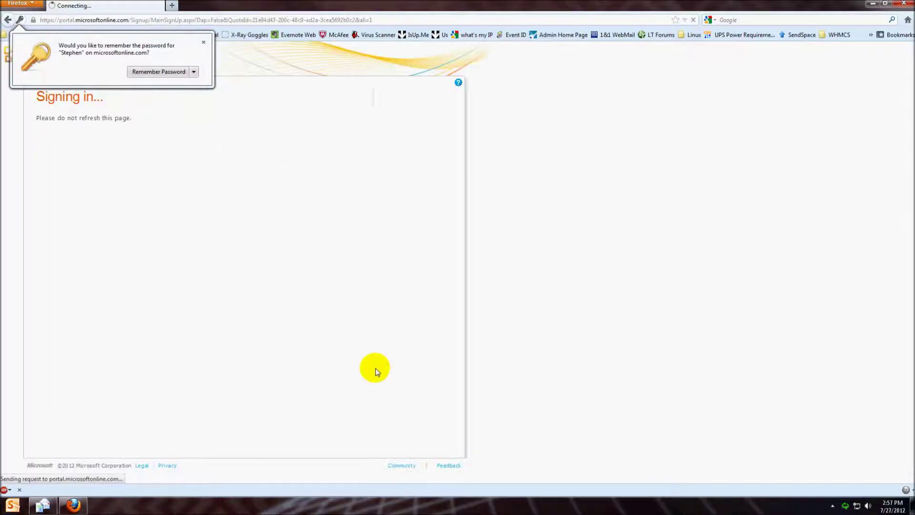
Dismiss the password prompt and enter a United States mobile phone number for account recovery
{"action": "left_click", "coordinate": [204, 42]}
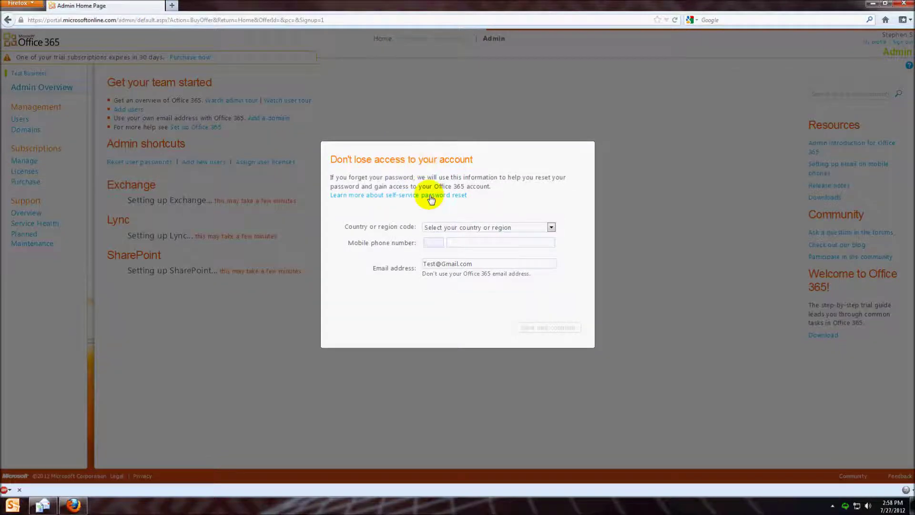
{"action": "left_click", "coordinate": [452, 228]}
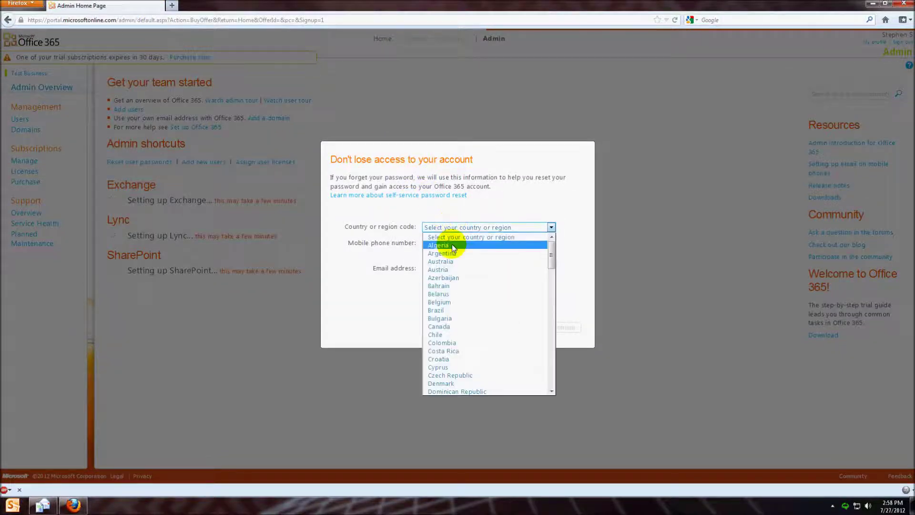
{"action": "scroll", "coordinate": [457, 310], "scroll_direction": "down", "scroll_amount": 15}
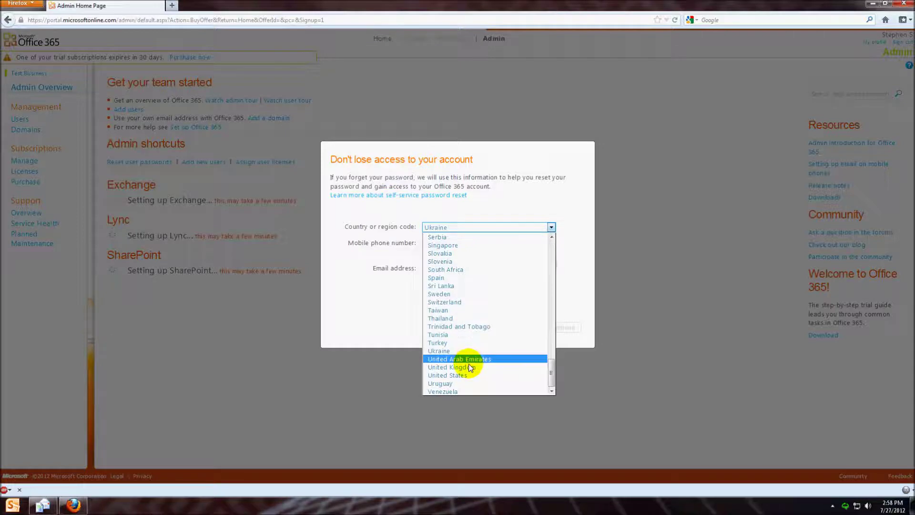
{"action": "left_click", "coordinate": [467, 374]}
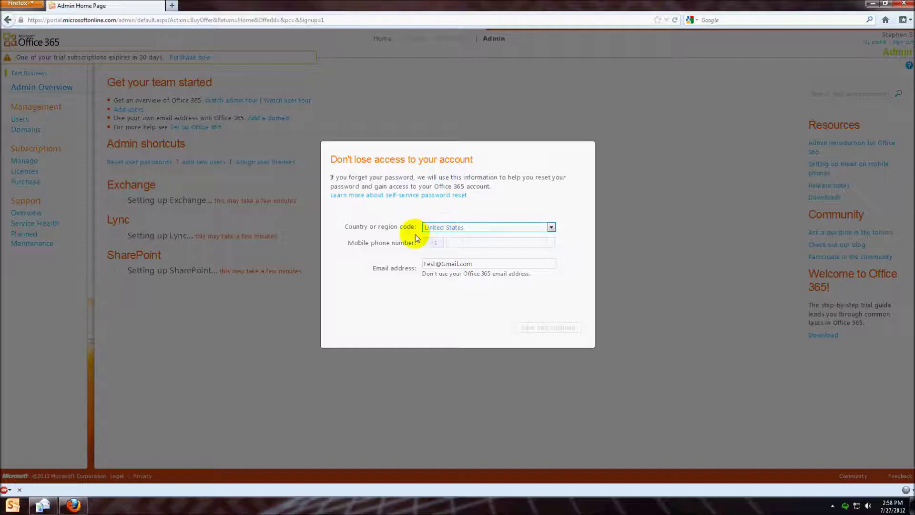
{"action": "left_click", "coordinate": [455, 244]}
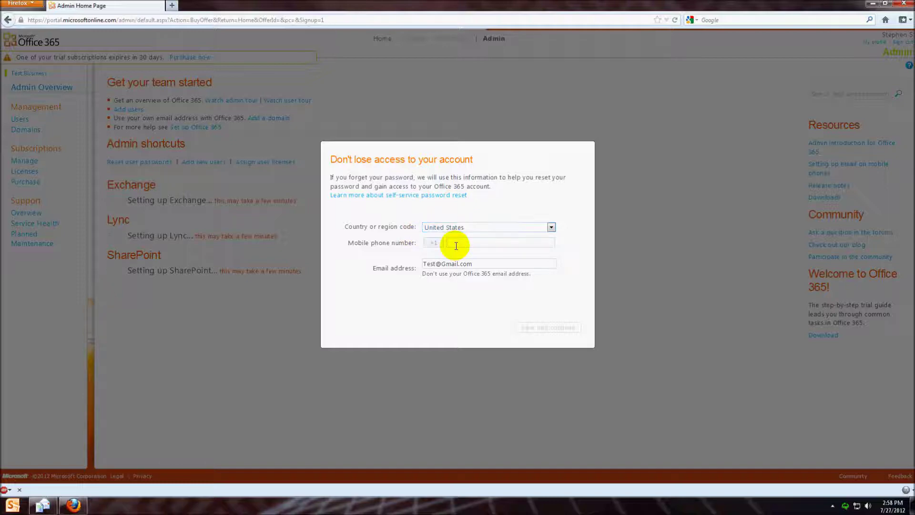
{"action": "type", "text": "810-555-1212"}
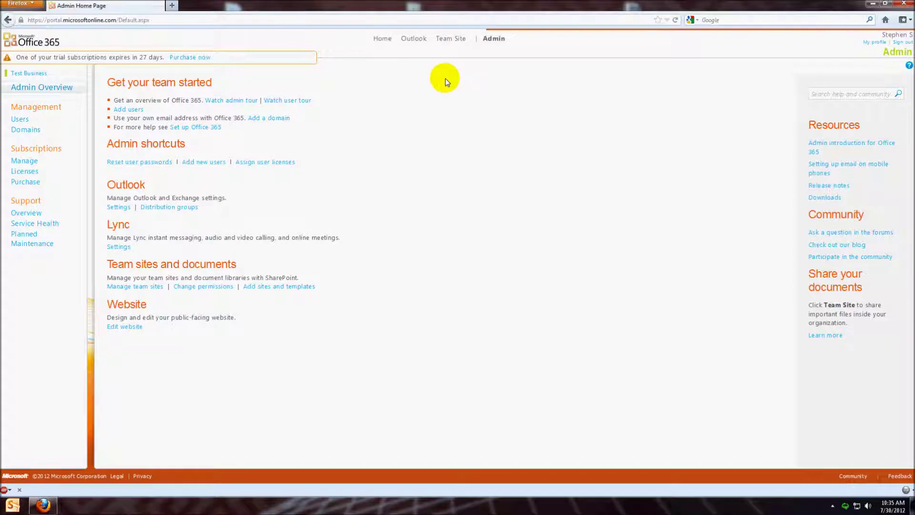
Start creating a single new user from the Users page
{"action": "left_click", "coordinate": [26, 123]}
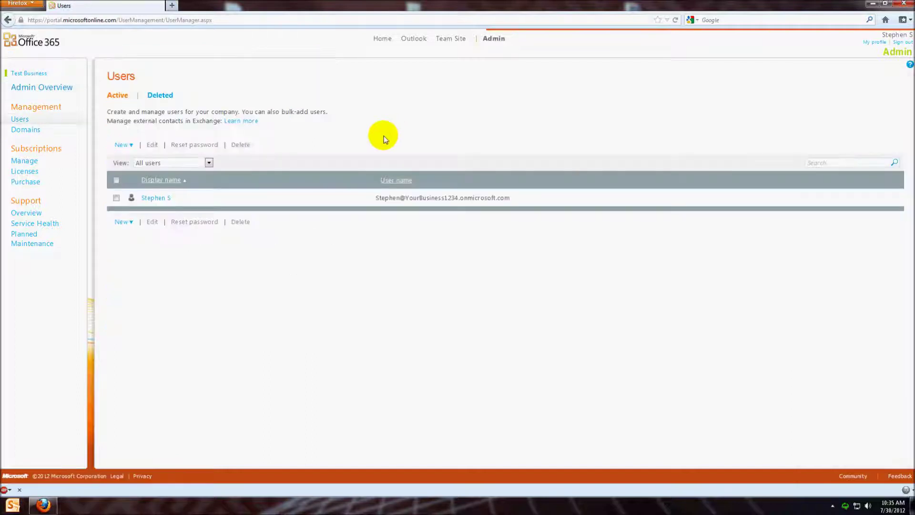
{"action": "left_click", "coordinate": [125, 145]}
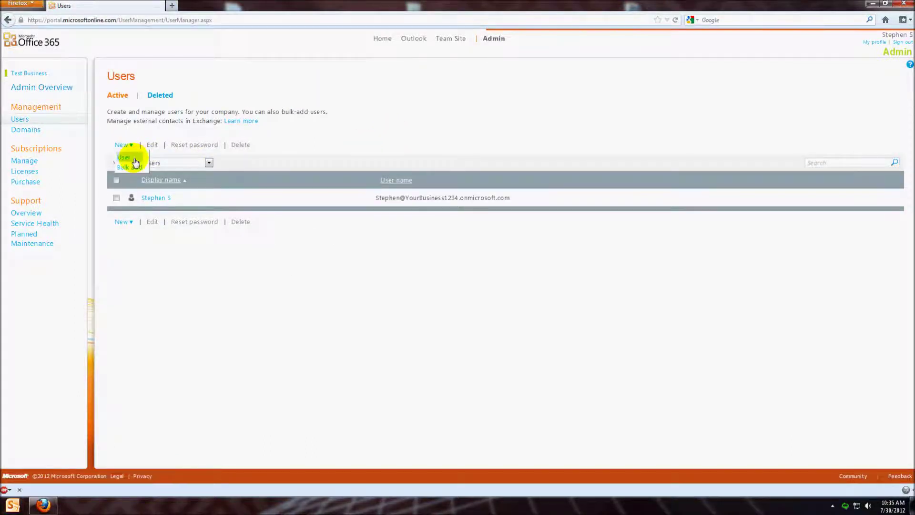
{"action": "left_click", "coordinate": [135, 159]}
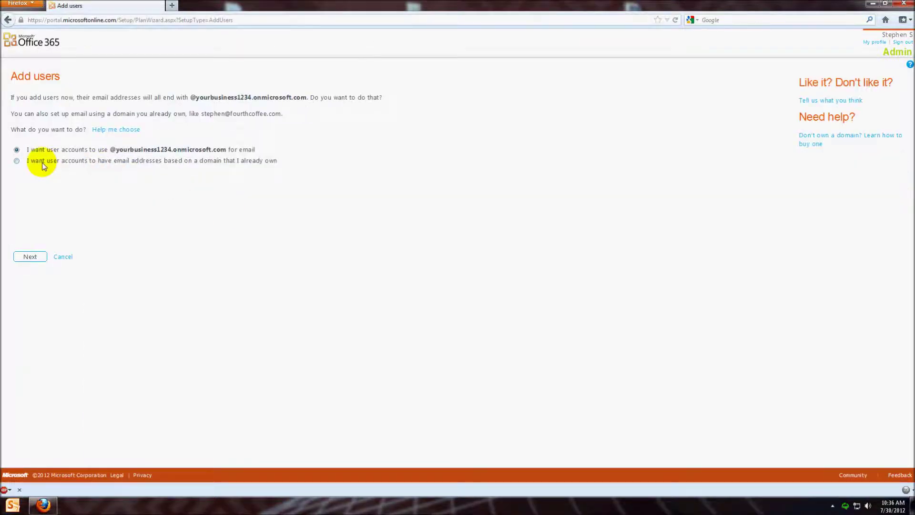
{"action": "left_click_drag", "start_coordinate": [31, 160], "coordinate": [276, 162]}
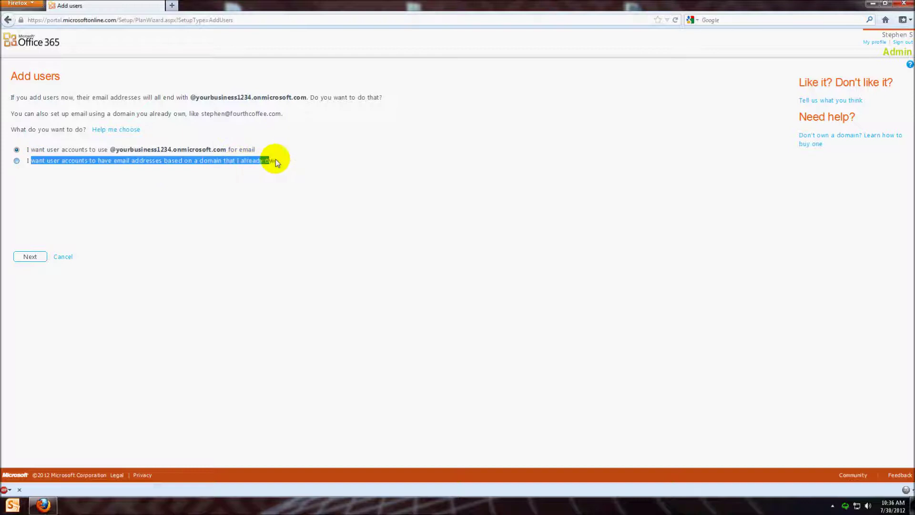
{"action": "left_click", "coordinate": [10, 163]}
{"action": "left_click", "coordinate": [17, 149]}
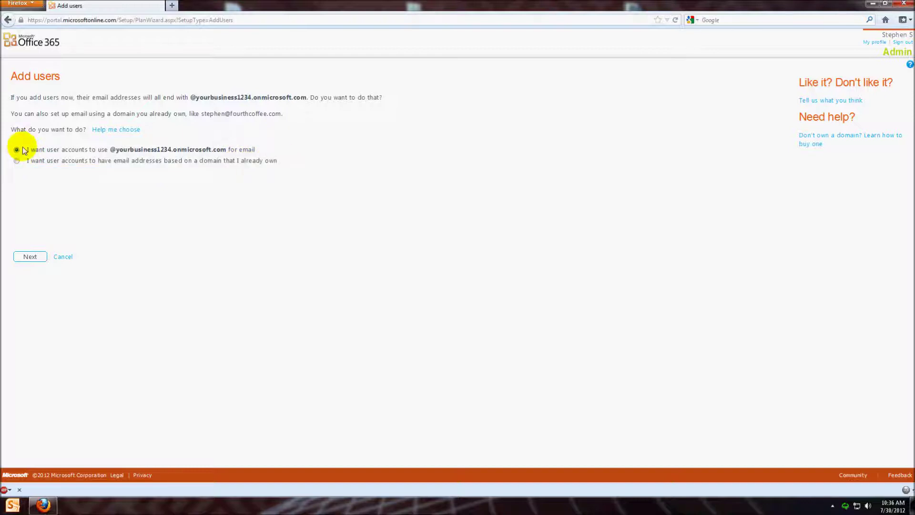
{"action": "left_click_drag", "start_coordinate": [109, 150], "coordinate": [218, 156]}
{"action": "left_click", "coordinate": [76, 230]}
{"action": "left_click", "coordinate": [29, 255]}
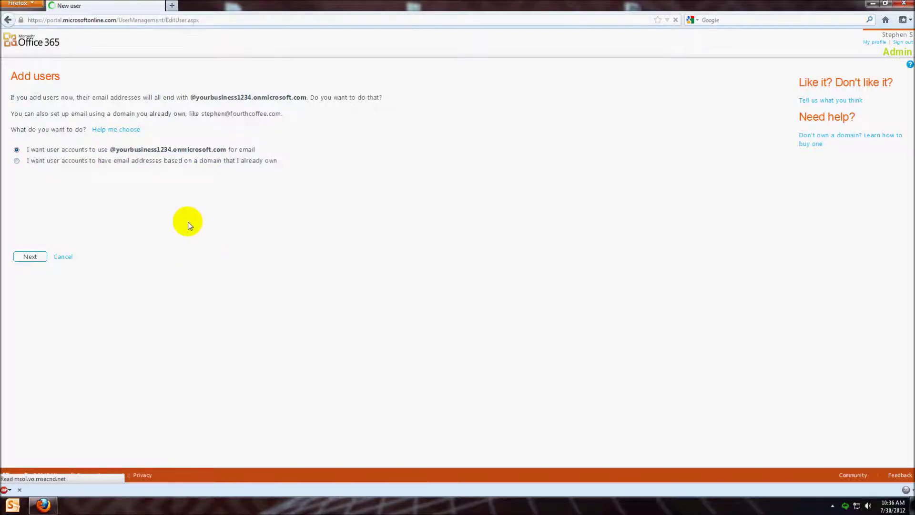
Enter the new user's first and last name, letting the display name fill, then the user name
{"action": "left_click", "coordinate": [183, 131]}
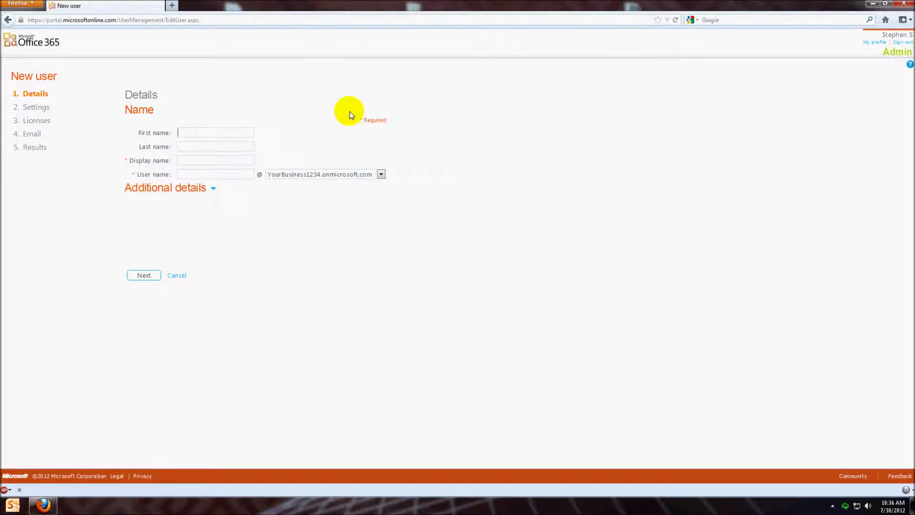
{"action": "type", "text": "Testy"}
{"action": "key", "text": "Tab"}
{"action": "type", "text": "Testerson"}
{"action": "key", "text": "Tab"}
{"action": "key", "text": "Tab"}
{"action": "type", "text": "Test"}
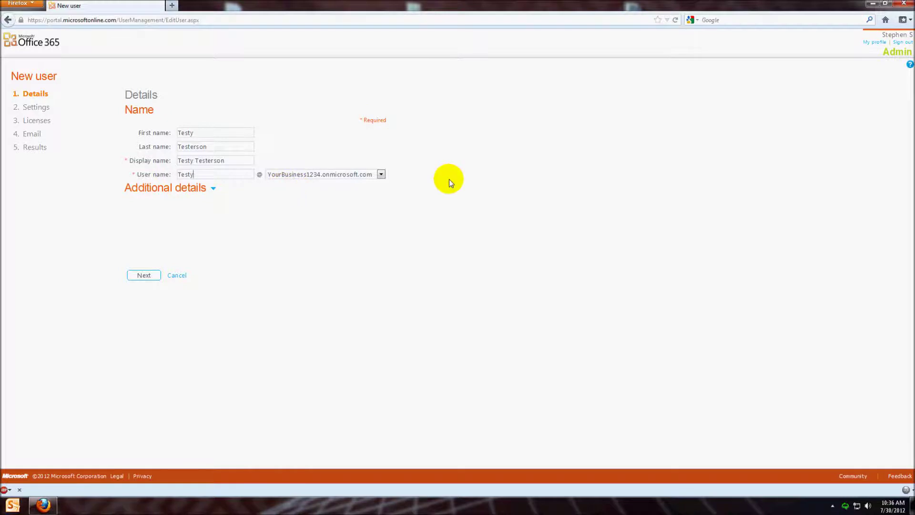
Set the new user's location to United States
{"action": "left_click", "coordinate": [146, 275]}
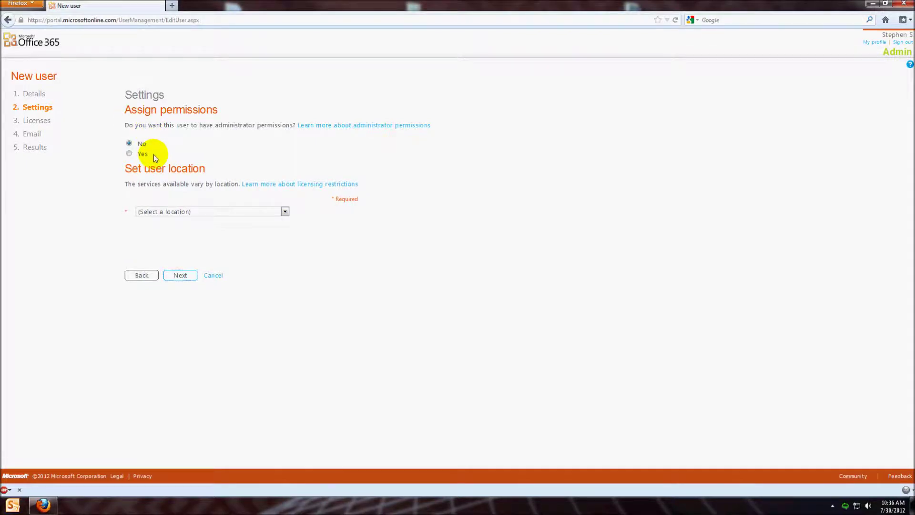
{"action": "mouse_move", "coordinate": [149, 153]}
{"action": "left_mouse_down"}
{"action": "mouse_move", "coordinate": [135, 143]}
{"action": "mouse_move", "coordinate": [142, 149]}
{"action": "left_mouse_up"}
{"action": "left_click", "coordinate": [189, 211]}
{"action": "key", "text": "u"}
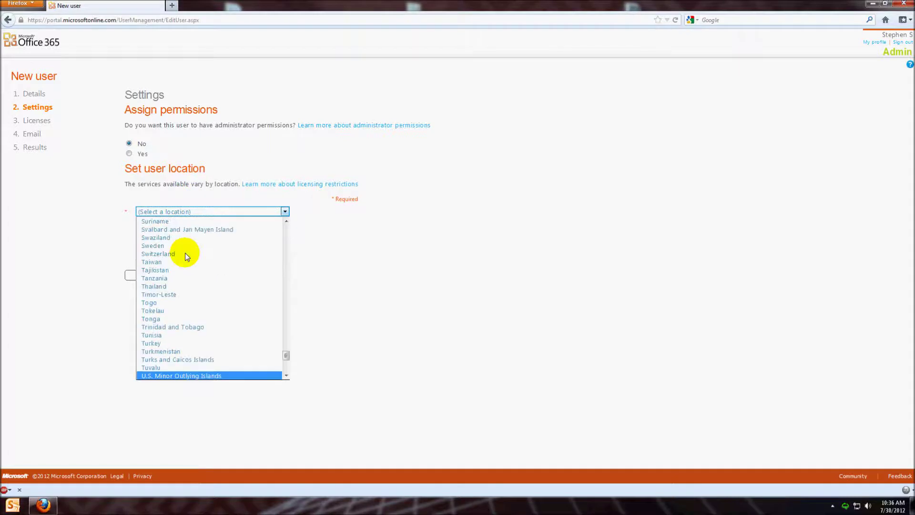
{"action": "scroll", "coordinate": [188, 296], "scroll_direction": "down", "scroll_amount": 4}
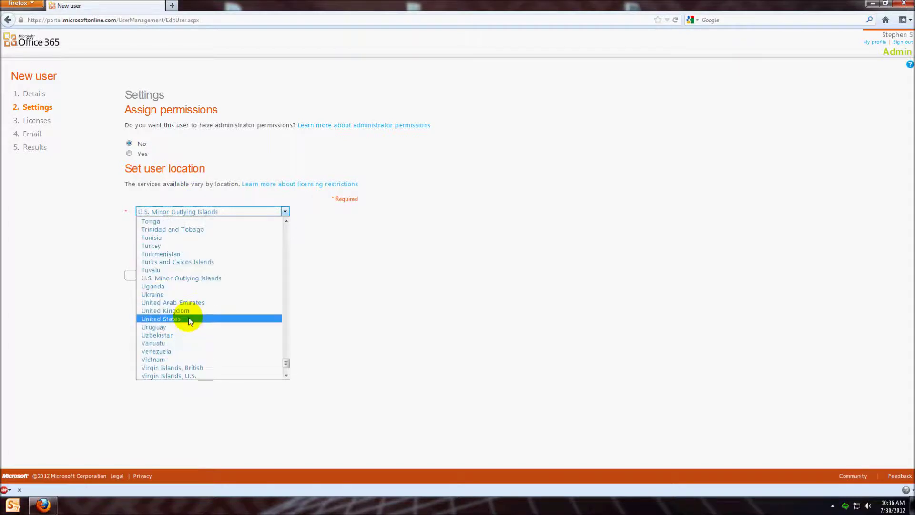
{"action": "left_click", "coordinate": [191, 319]}
Assign the full Microsoft Office 365 Plan P1 license with all its sub-licenses
{"action": "left_click", "coordinate": [184, 279]}
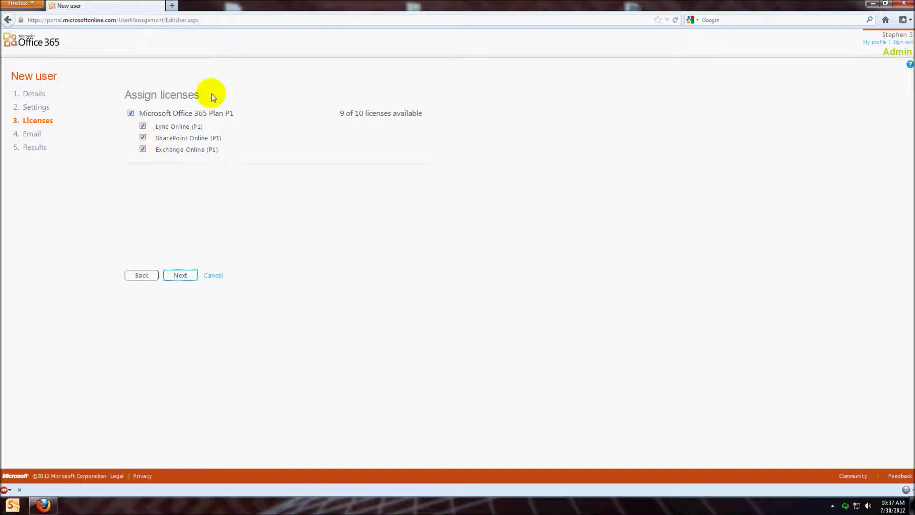
{"action": "left_click", "coordinate": [131, 112]}
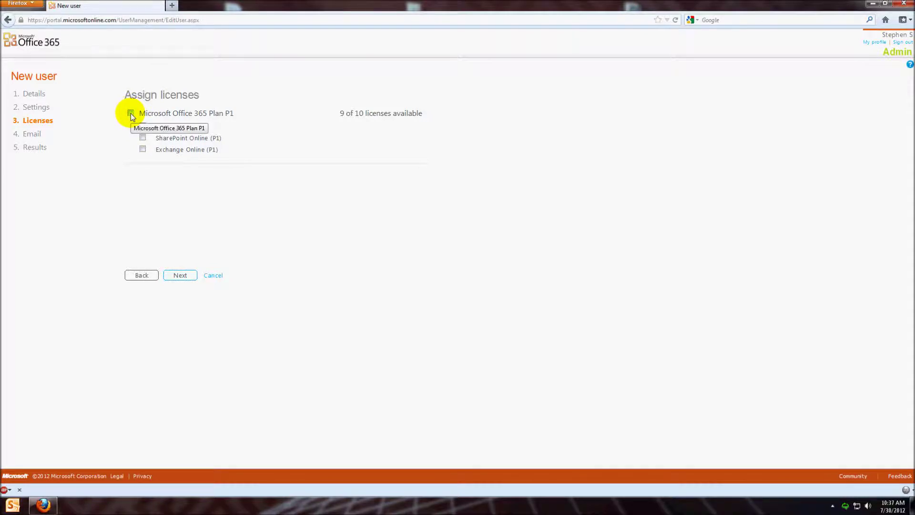
{"action": "left_click", "coordinate": [131, 113]}
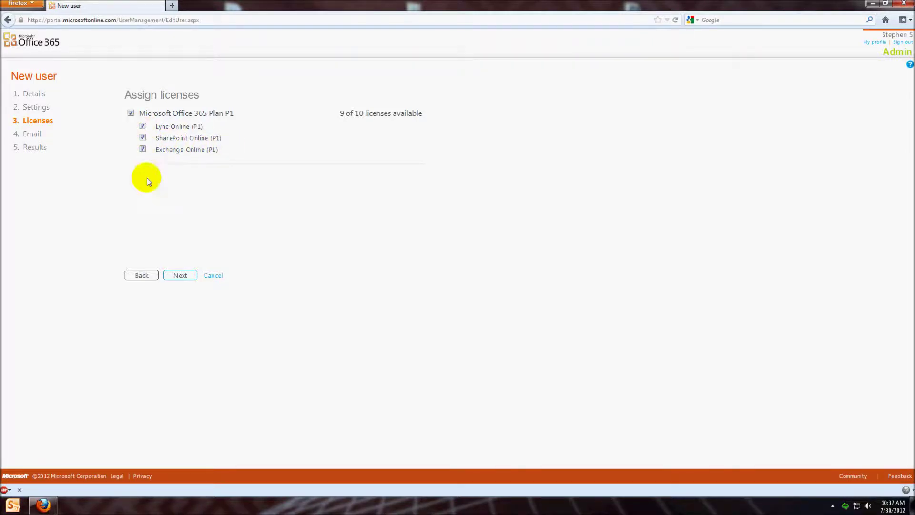
{"action": "left_click", "coordinate": [174, 280]}
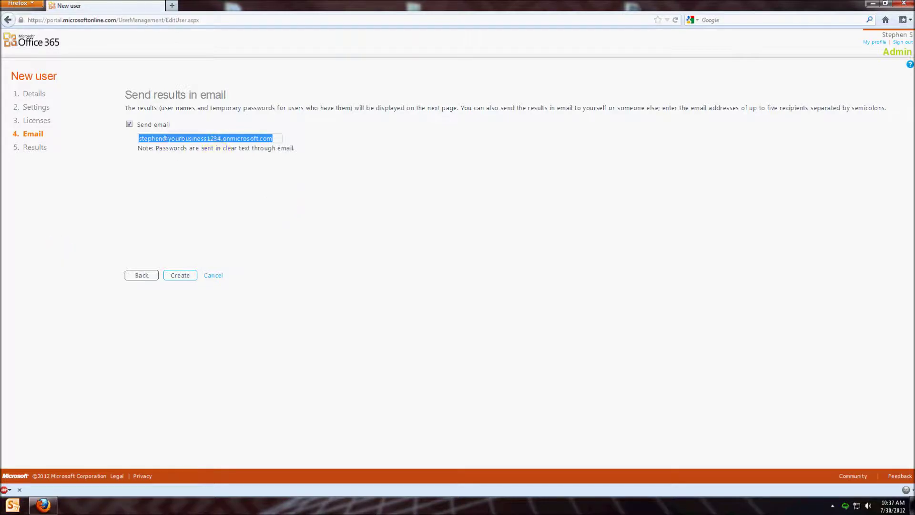
Create the account, note its sign-in name and temporary password, and finish the wizard
{"action": "left_click", "coordinate": [183, 255]}
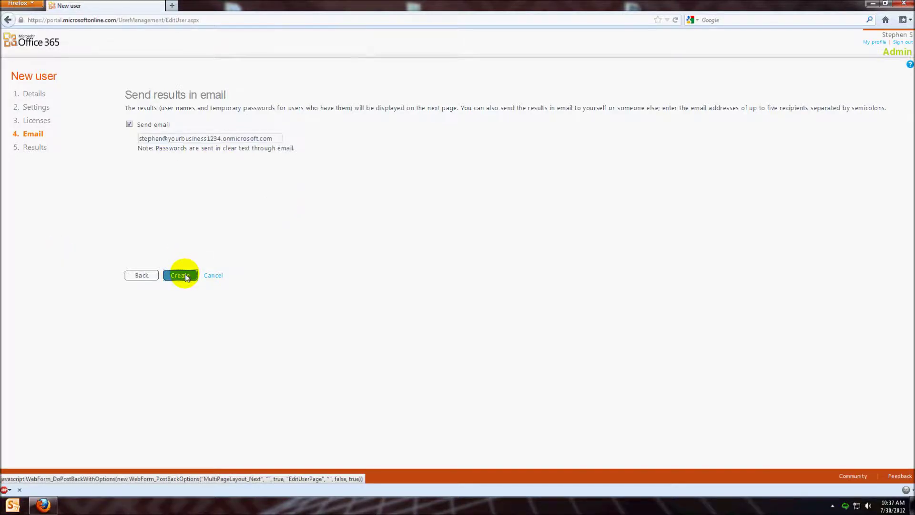
{"action": "left_click", "coordinate": [185, 276]}
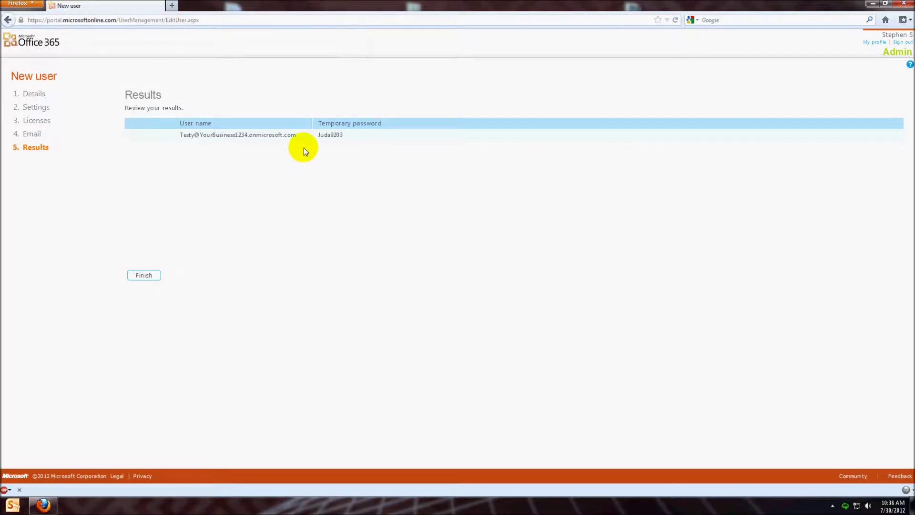
{"action": "left_click_drag", "start_coordinate": [206, 135], "coordinate": [263, 135]}
{"action": "left_click_drag", "start_coordinate": [350, 137], "coordinate": [319, 136]}
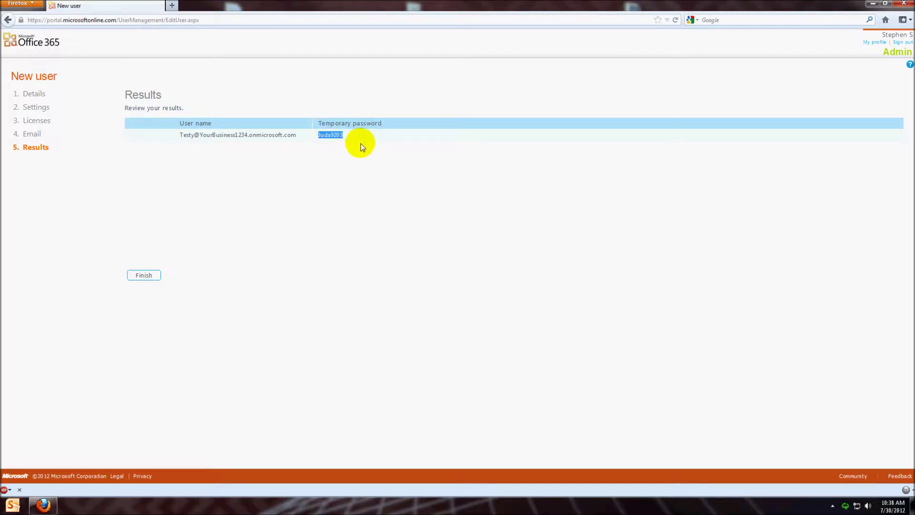
{"action": "left_click", "coordinate": [144, 275]}
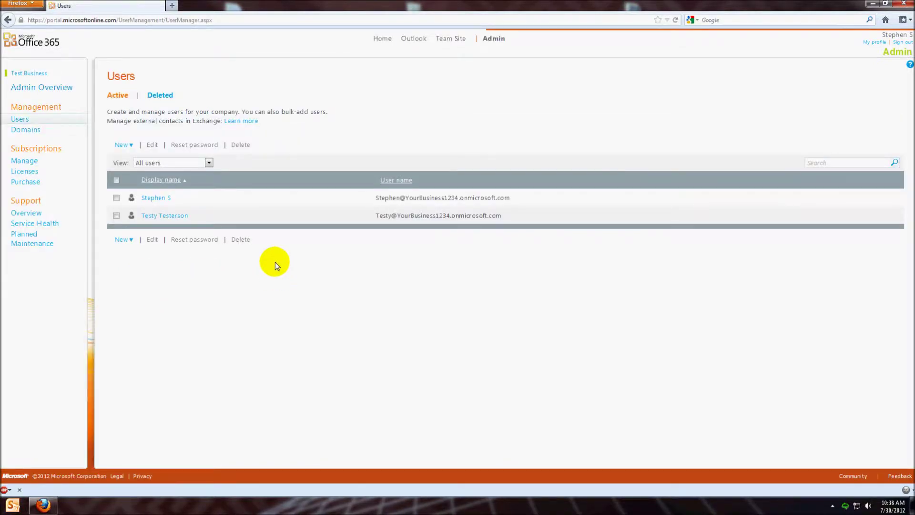
Select the new user's row, open it for editing, and review the Settings and Details tabs
{"action": "left_click_drag", "start_coordinate": [383, 215], "coordinate": [525, 210]}
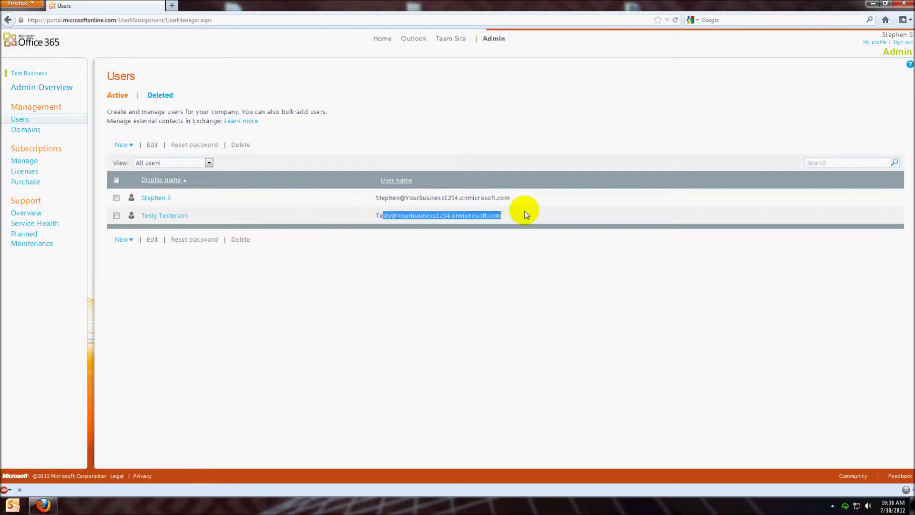
{"action": "left_click", "coordinate": [525, 212]}
{"action": "left_click", "coordinate": [115, 216]}
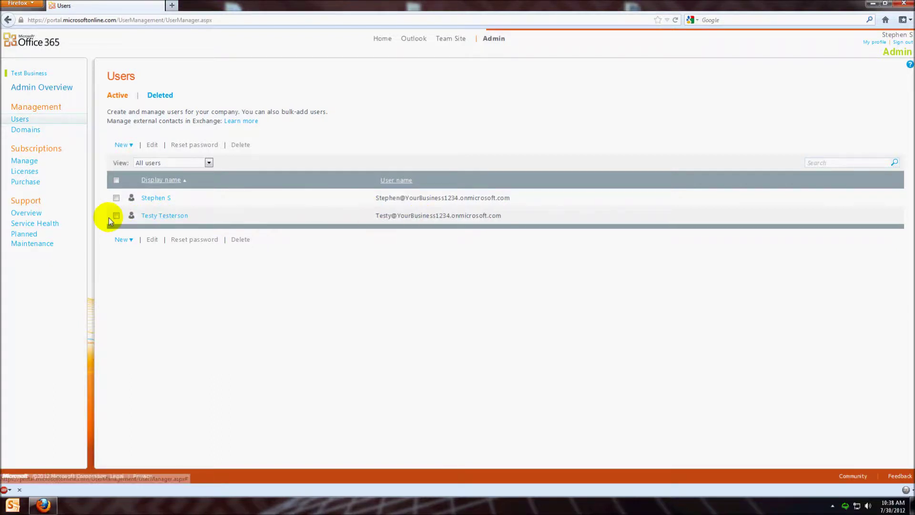
{"action": "left_click", "coordinate": [151, 147]}
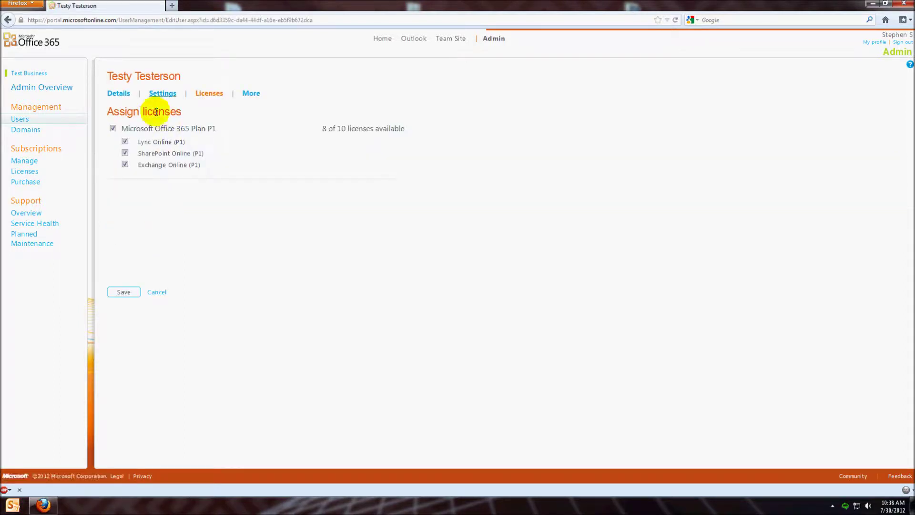
{"action": "left_click", "coordinate": [160, 104]}
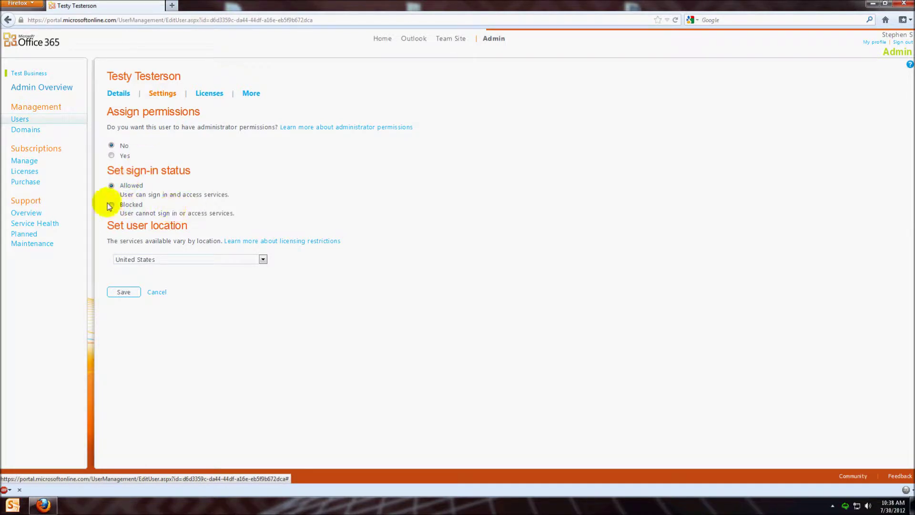
{"action": "left_click", "coordinate": [118, 93]}
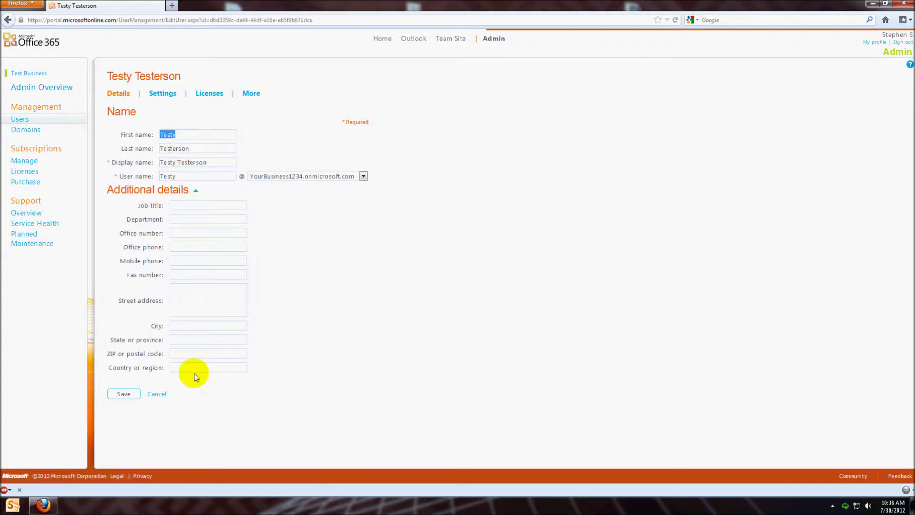
{"action": "left_click", "coordinate": [286, 177]}
{"action": "left_click", "coordinate": [298, 190]}
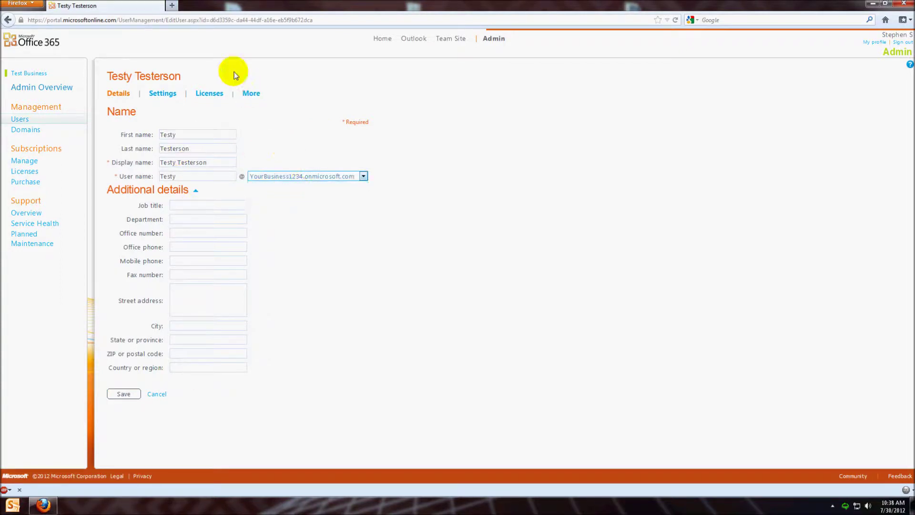
Show the More tab's Exchange and Lync settings and launch the user's Exchange mailbox settings
{"action": "left_click", "coordinate": [250, 92]}
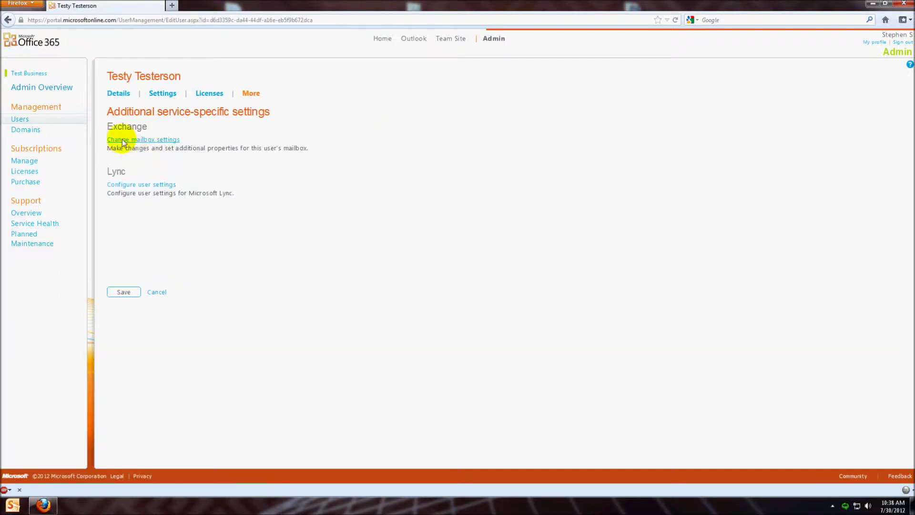
{"action": "left_click_drag", "start_coordinate": [108, 125], "coordinate": [167, 137]}
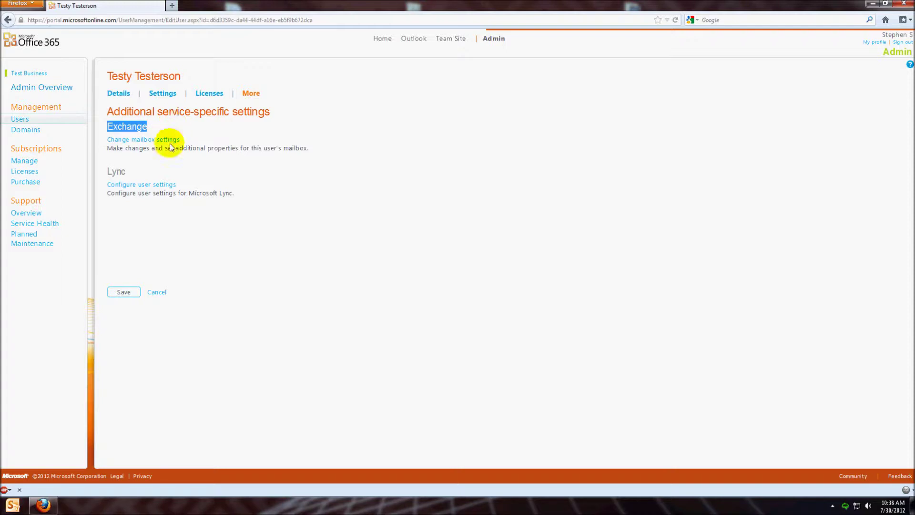
{"action": "left_click_drag", "start_coordinate": [127, 171], "coordinate": [107, 172]}
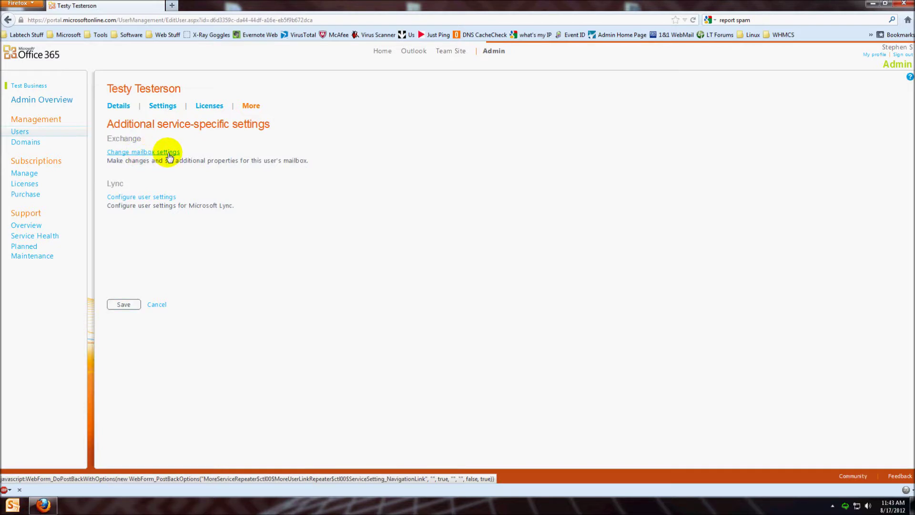
{"action": "left_click", "coordinate": [169, 155]}
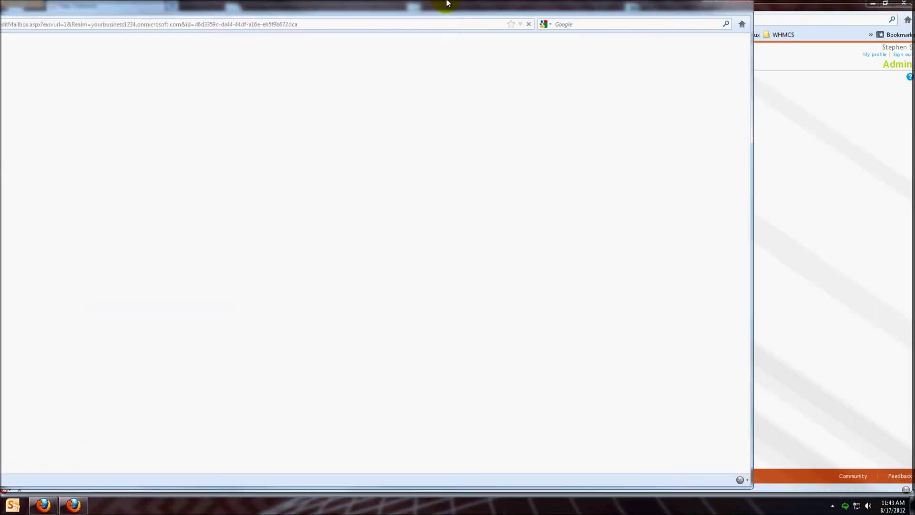
Add 'Support' and 'Help' as alias e-mail addresses on the new user's mailbox and save
{"action": "left_click_drag", "start_coordinate": [447, 3], "coordinate": [447, 1]}
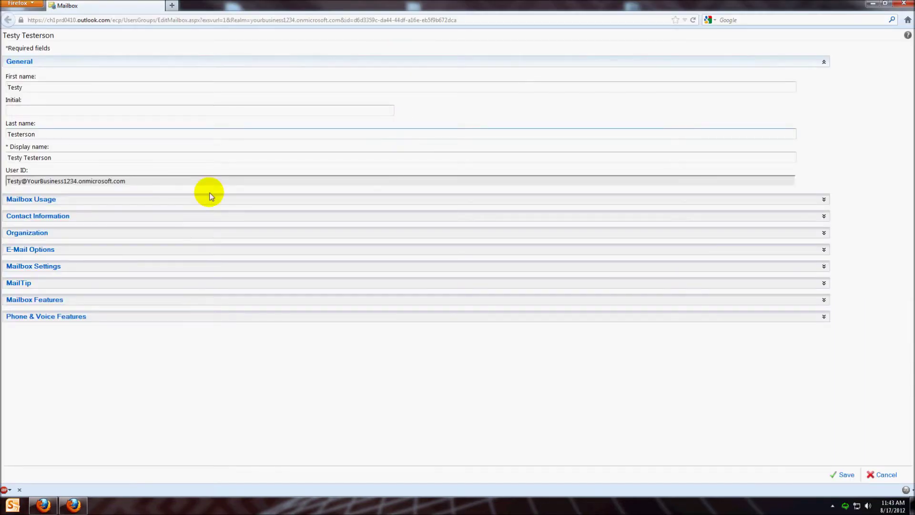
{"action": "left_click", "coordinate": [51, 249]}
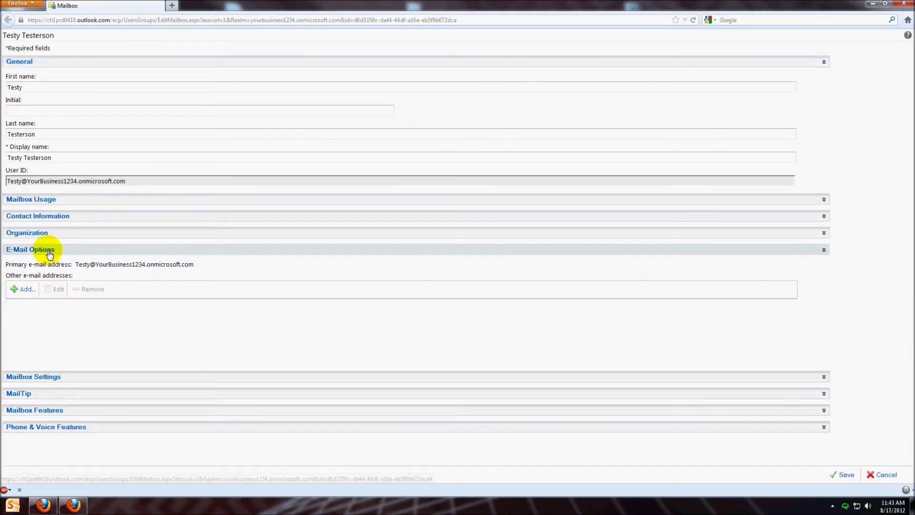
{"action": "left_click", "coordinate": [25, 289]}
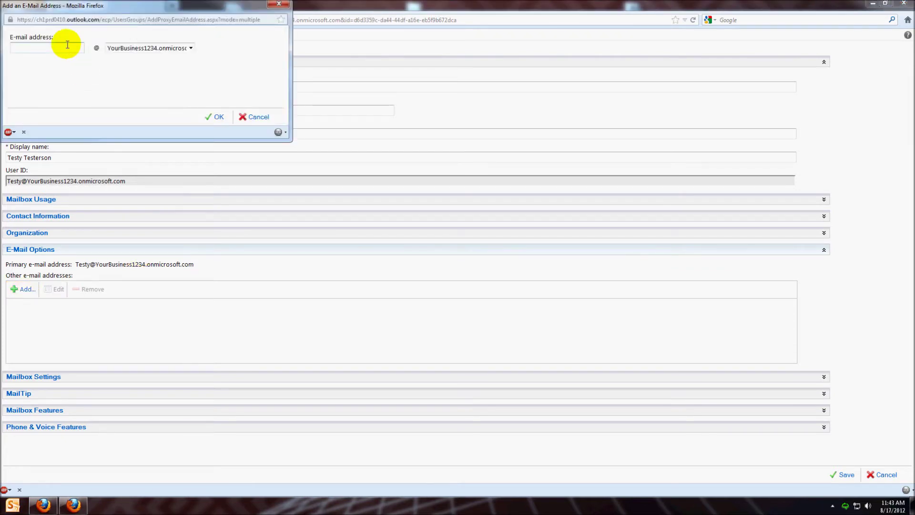
{"action": "type", "text": "Support"}
{"action": "left_click", "coordinate": [216, 117]}
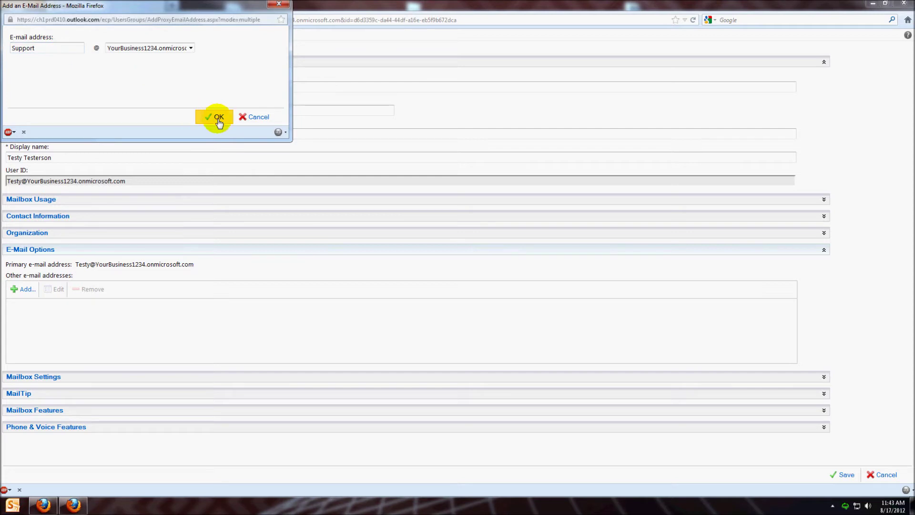
{"action": "left_click", "coordinate": [33, 288]}
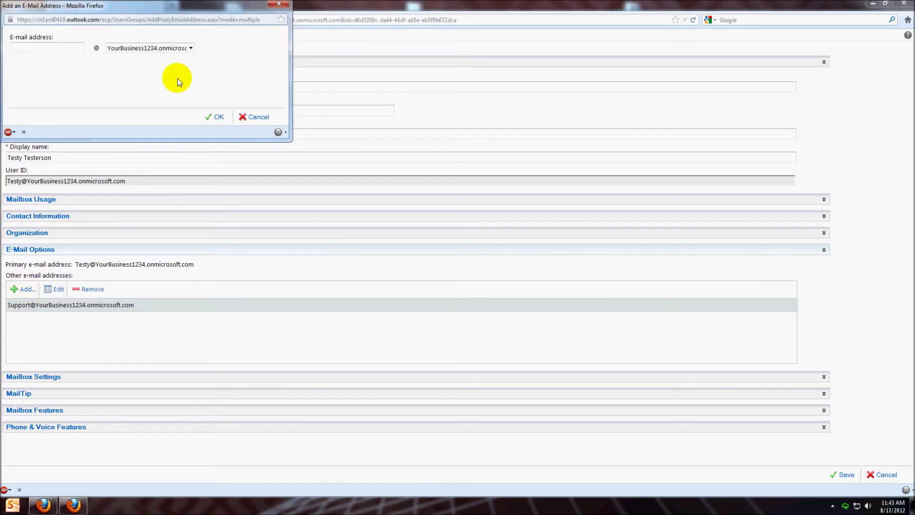
{"action": "type", "text": "Help"}
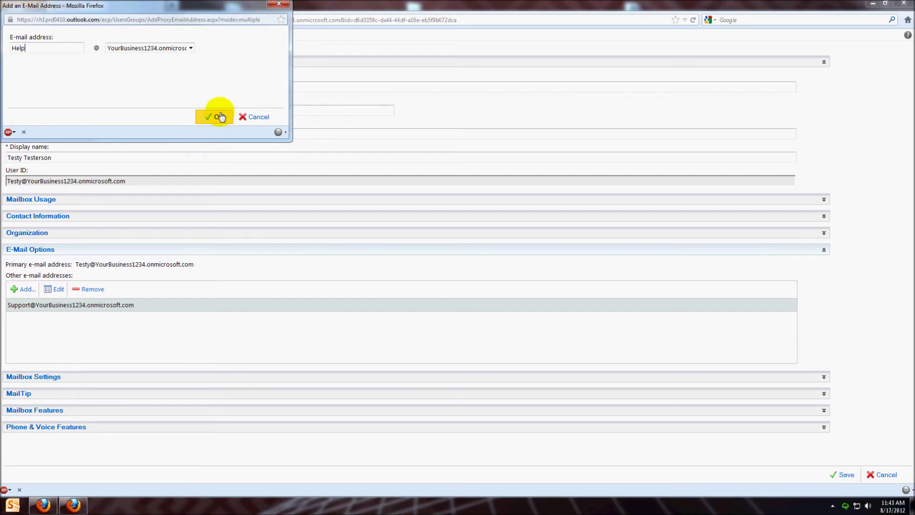
{"action": "left_click", "coordinate": [221, 117]}
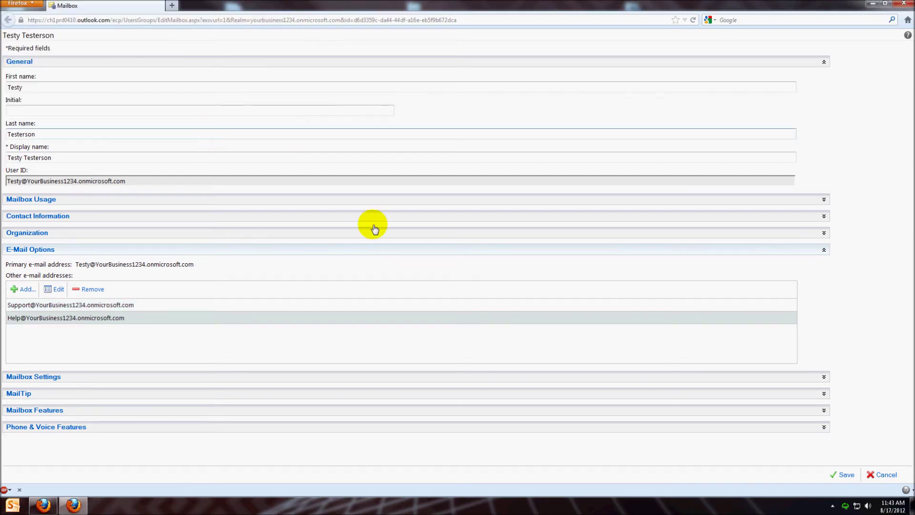
{"action": "left_click", "coordinate": [853, 462]}
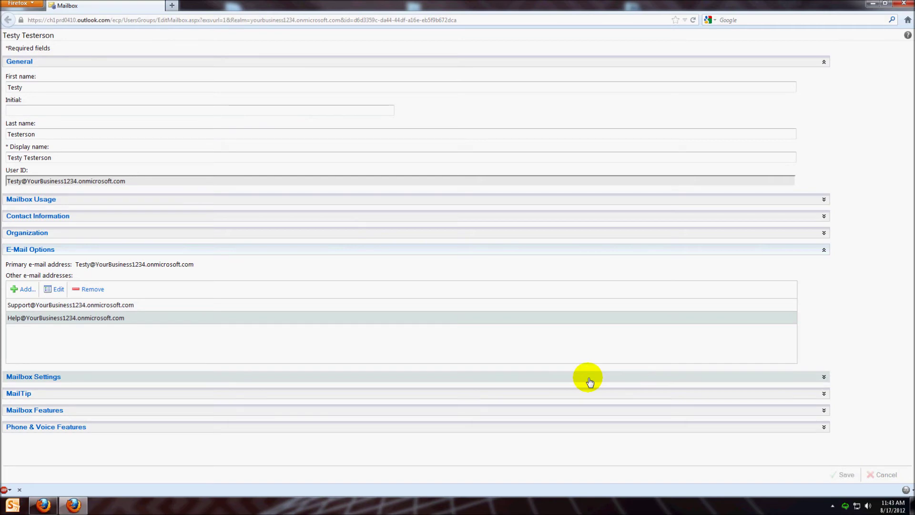